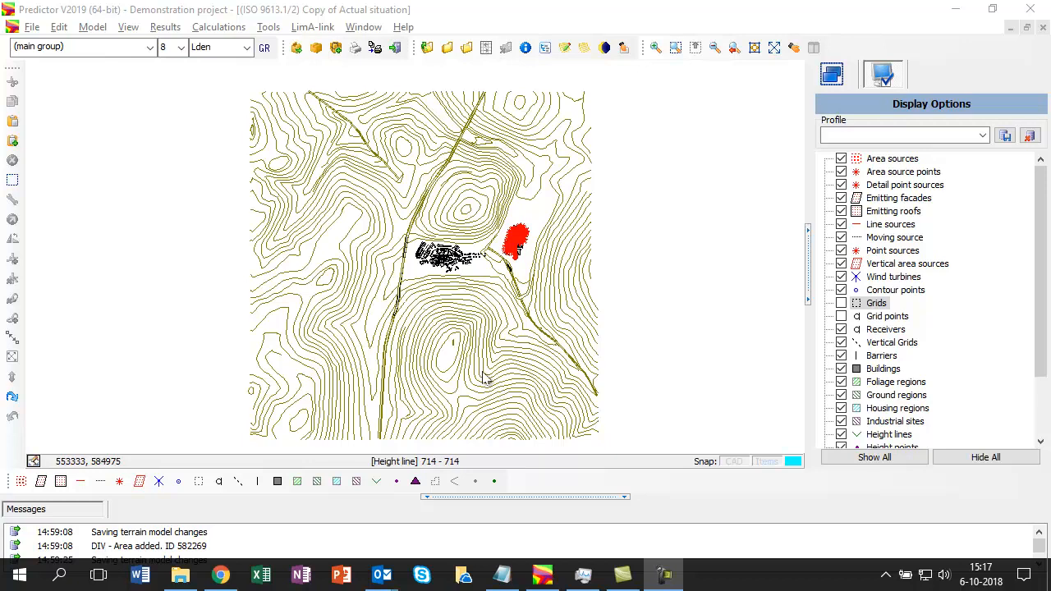
Step: Check the terrain heights of the small height line on the summit of the hill south of the village
scroll(460, 368, up, 3)
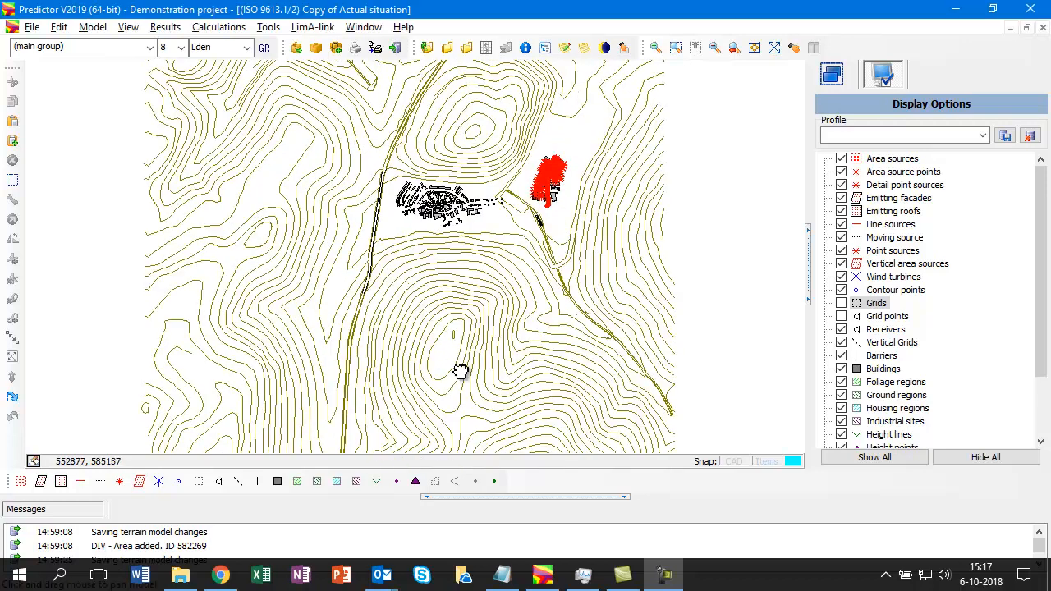
double_click(464, 299)
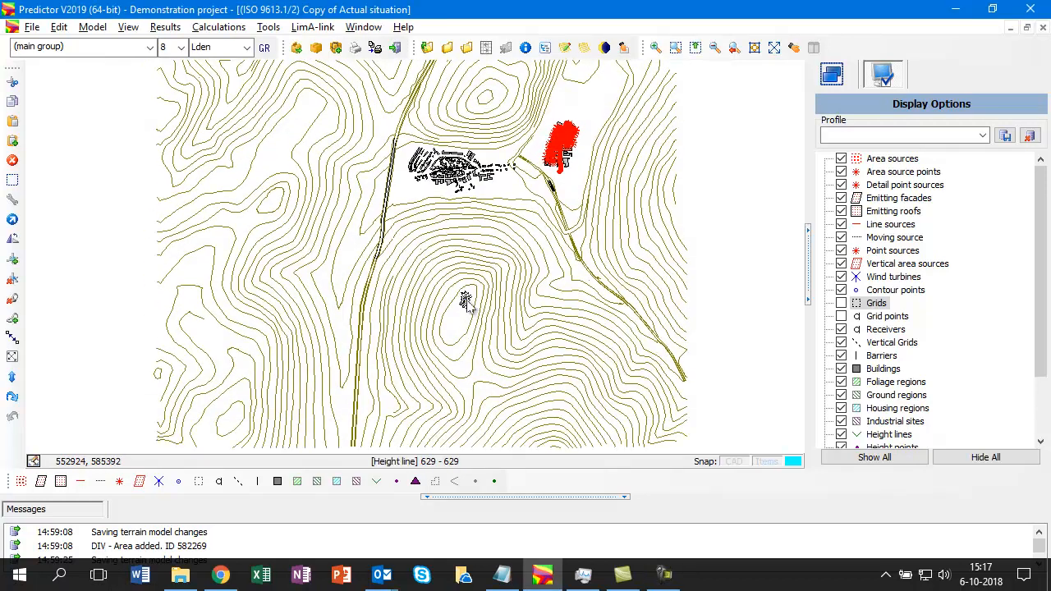
click(457, 233)
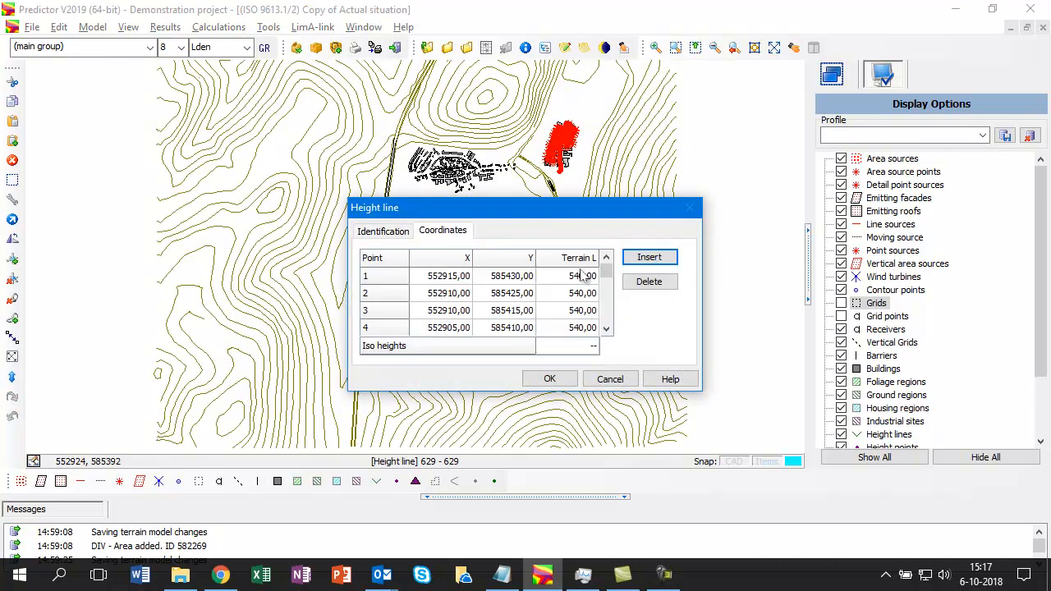
click(610, 379)
Step: View a cross section of the terrain over the hill south of the village
click(128, 27)
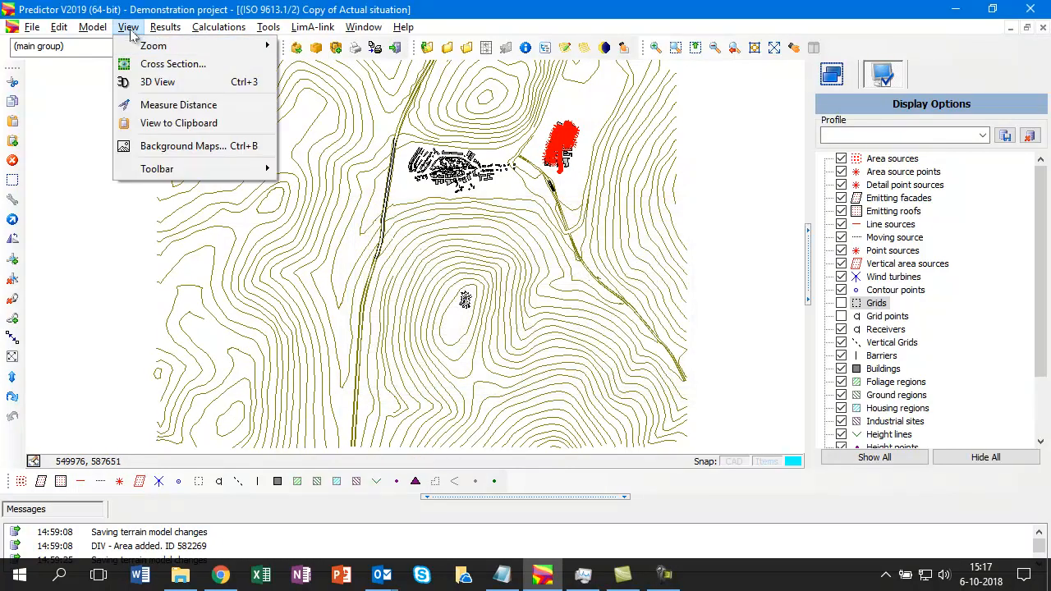
click(123, 64)
click(481, 301)
click(542, 330)
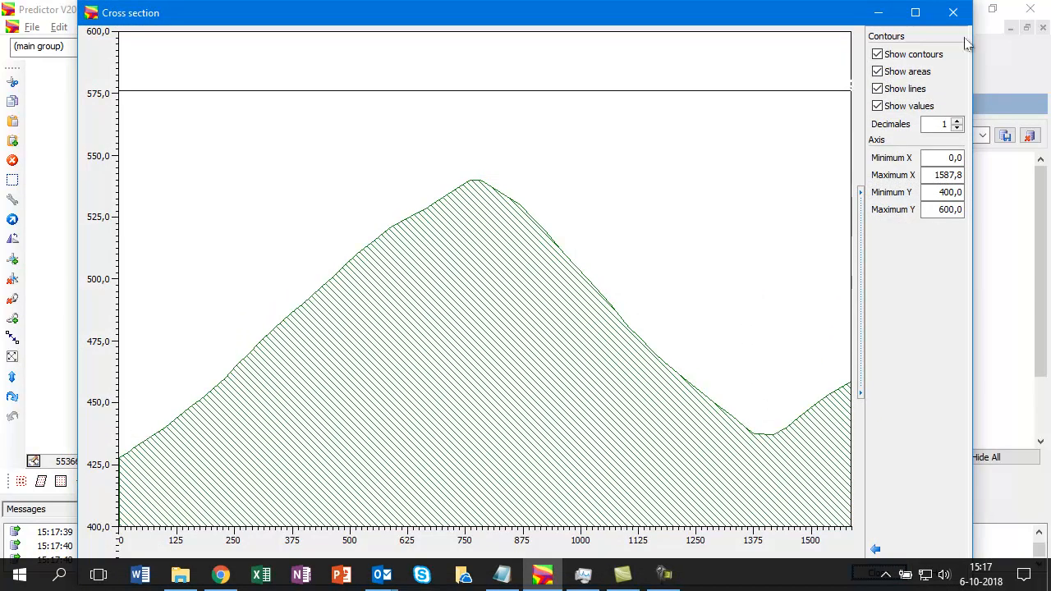
click(953, 13)
click(462, 315)
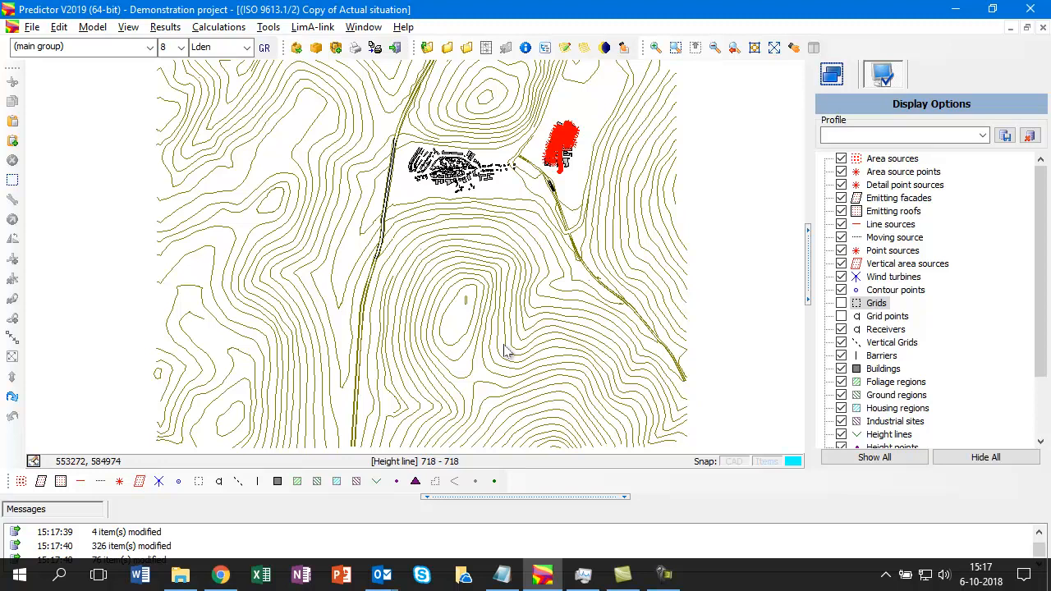
Step: Draw a rectangular DIV area diagonally across the hilltop, with opposite corners at about (552413, 585702) and (553341, 585230)
click(440, 483)
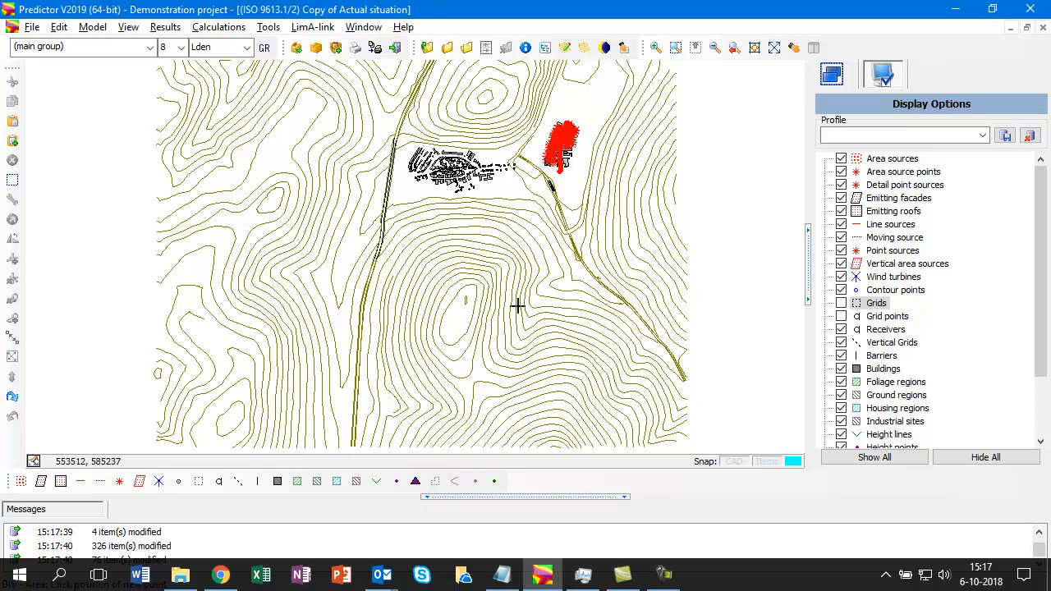
click(411, 266)
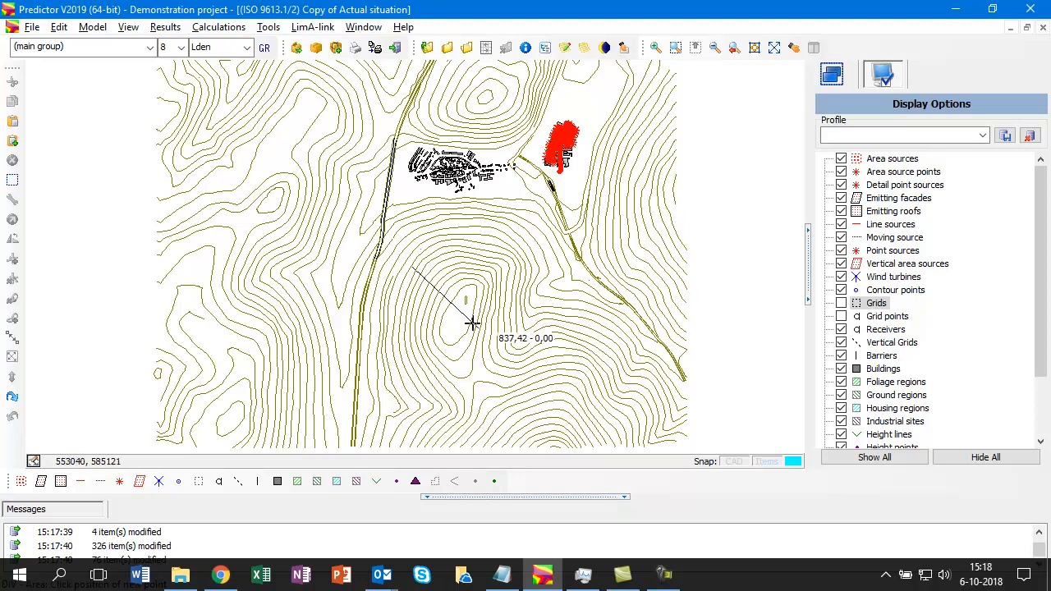
click(508, 319)
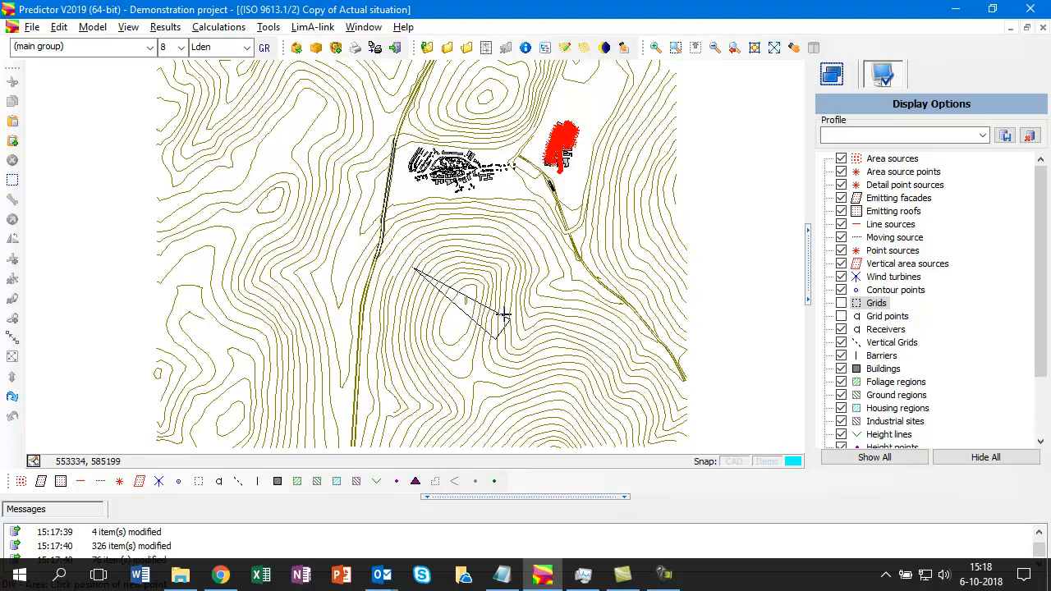
double_click(418, 244)
click(543, 379)
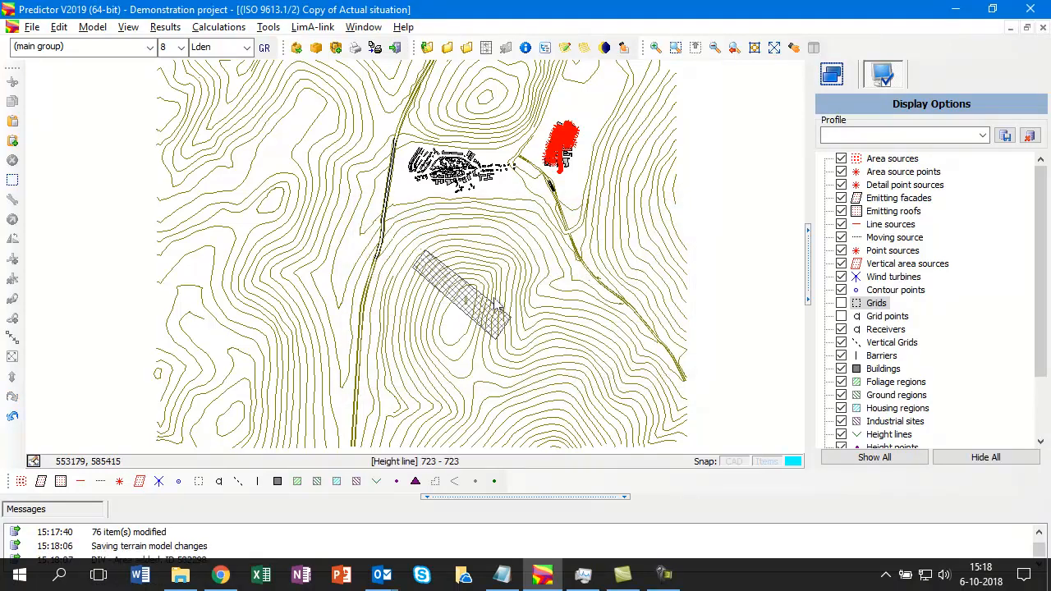
Step: Clip the model with the rectangular DIV area polygon, removing the items inside it
click(459, 321)
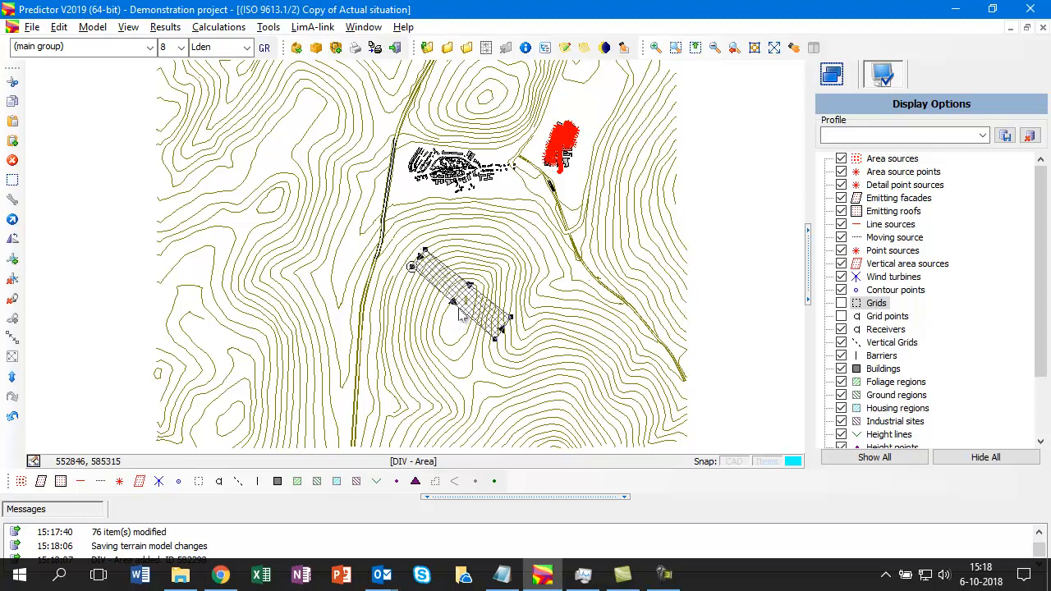
right_click(460, 315)
mouse_move(528, 509)
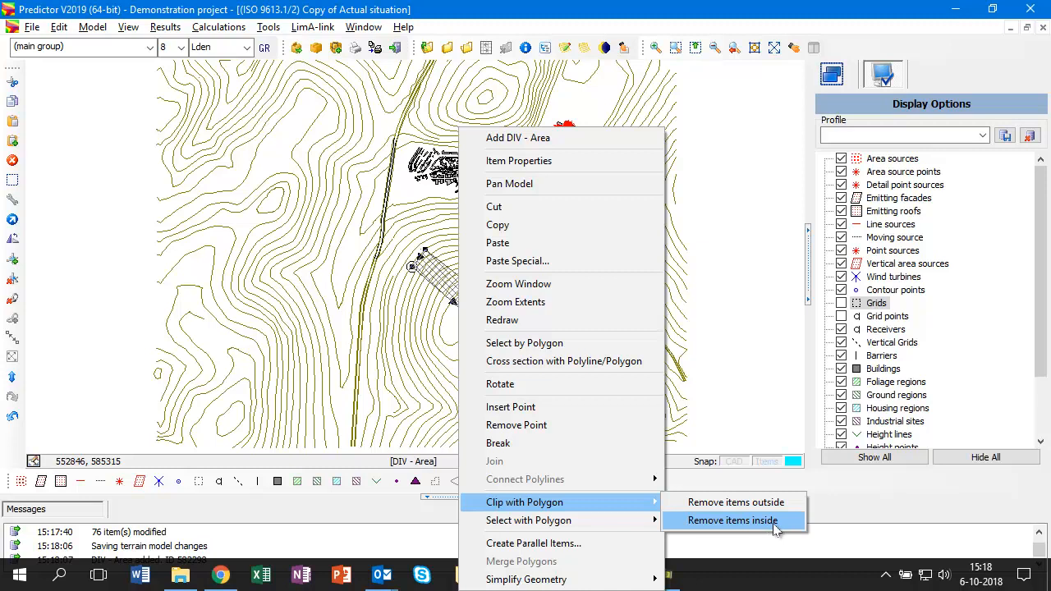
click(733, 521)
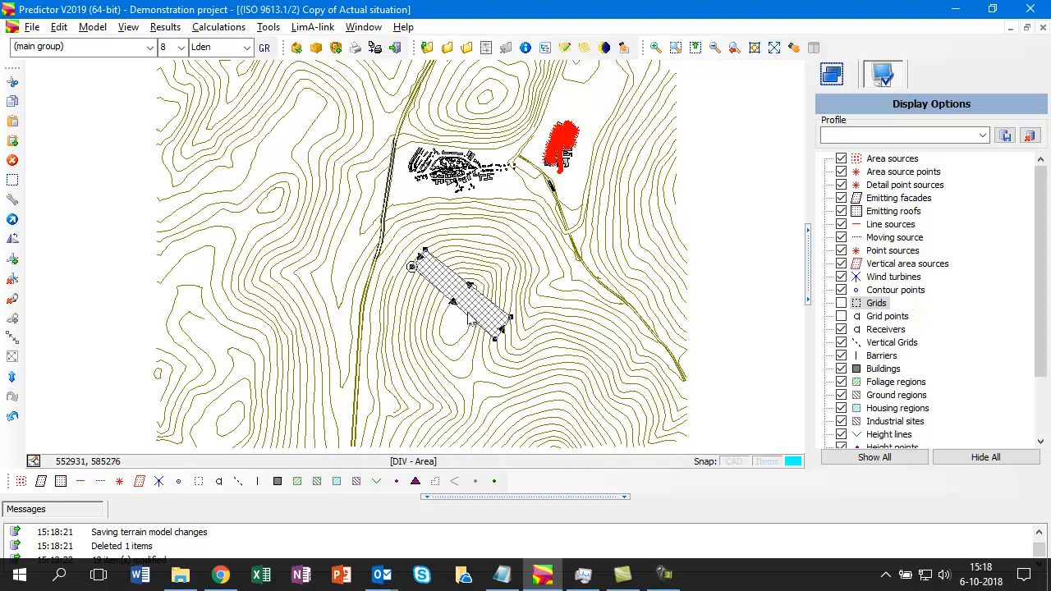
Step: Copy the rectangular DIV area and paste it as a Height line item, with group information
right_click(468, 322)
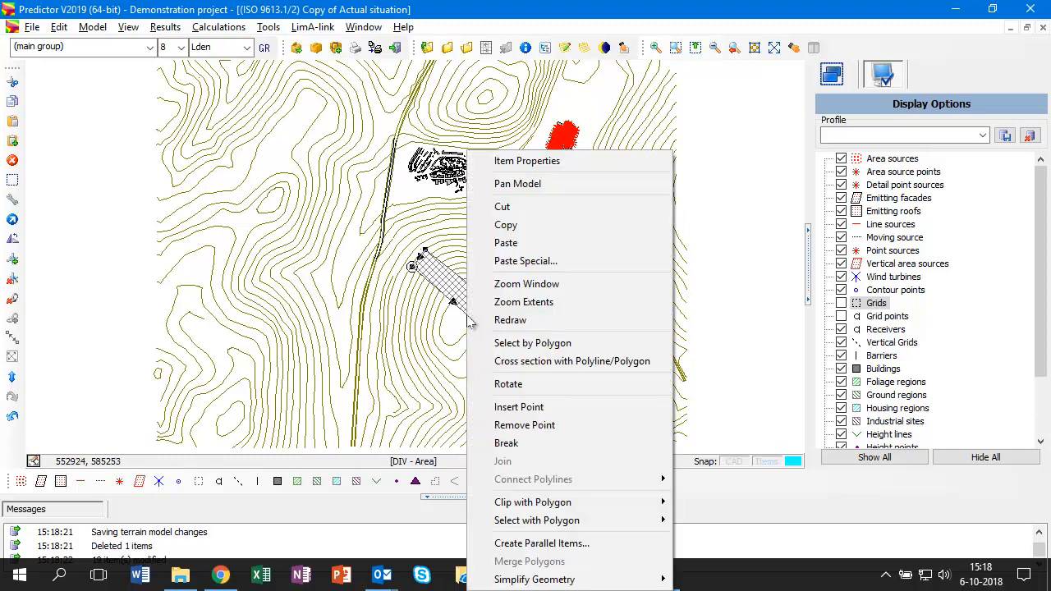
click(503, 225)
right_click(465, 328)
click(497, 195)
click(624, 314)
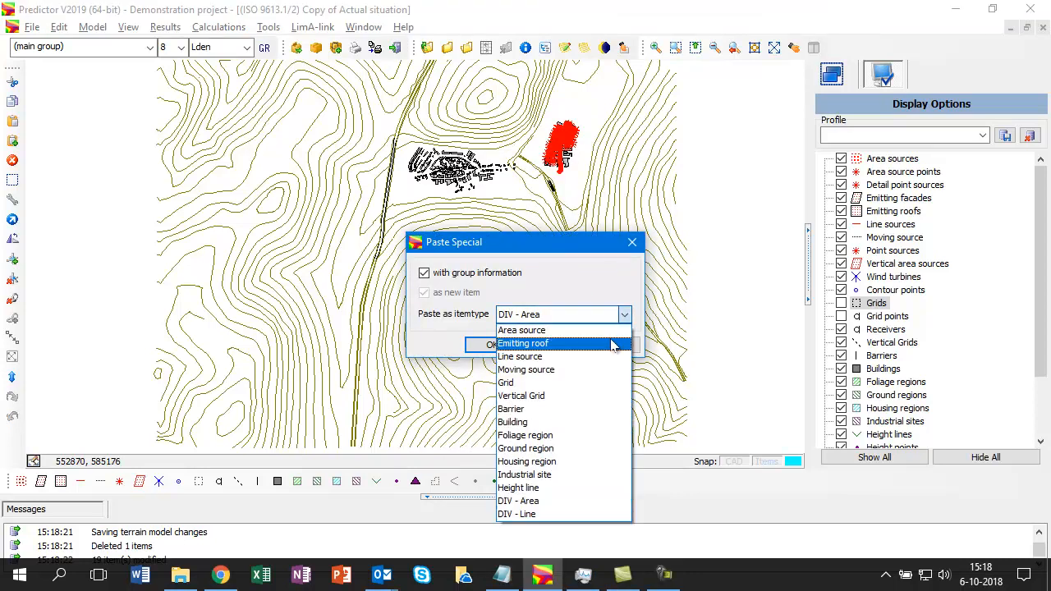
click(549, 488)
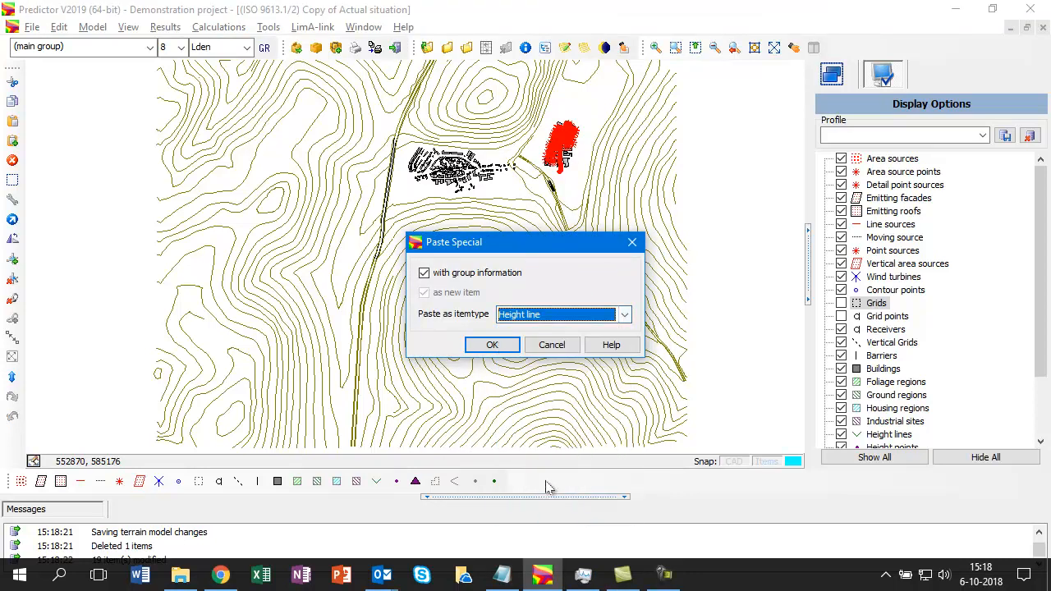
click(500, 348)
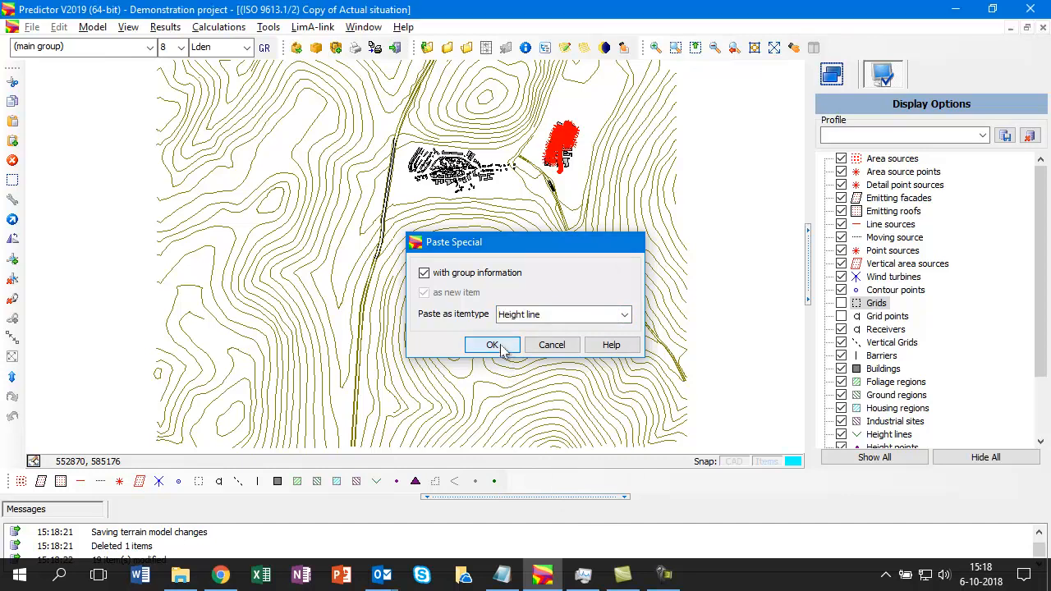
Step: Delete the original DIV area from the hilltop, keeping the pasted height line
scroll(457, 326, up, 2)
scroll(459, 327, up, 3)
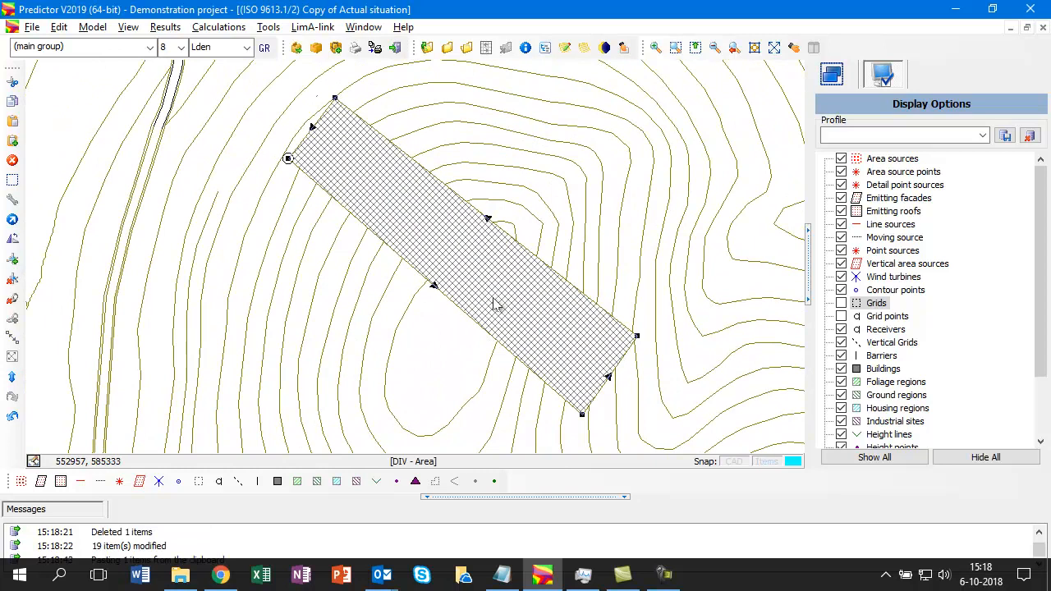
key(Delete)
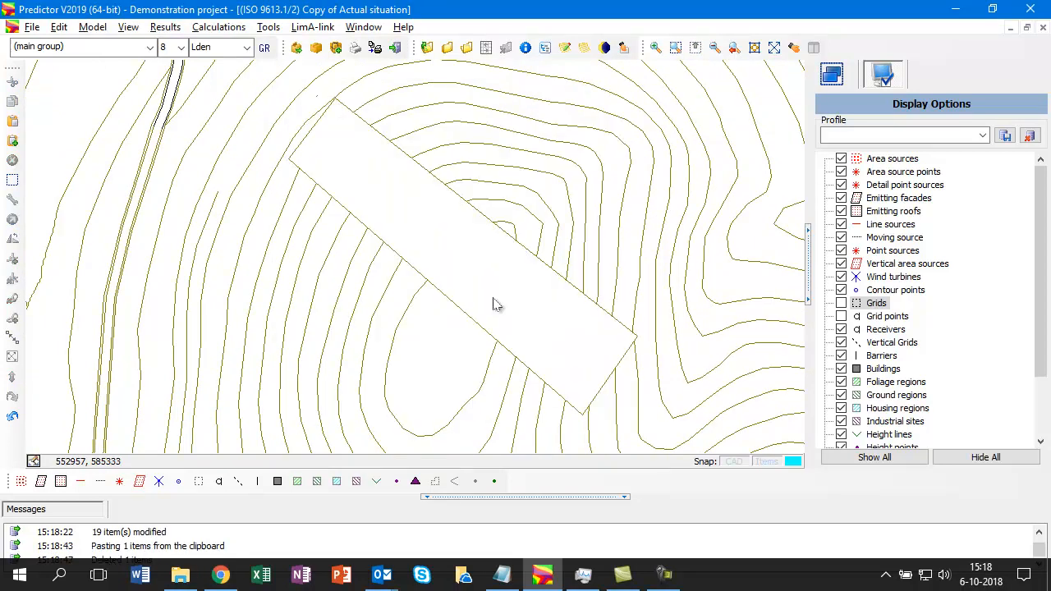
Step: Check the point coordinates and terrain heights of the pasted rectangular height line
click(466, 320)
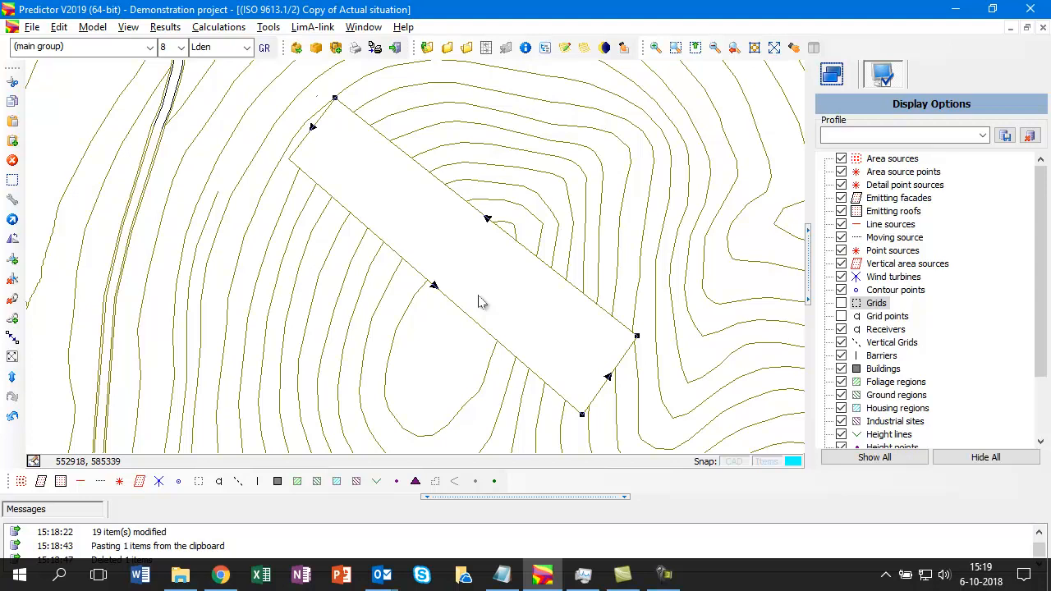
double_click(472, 324)
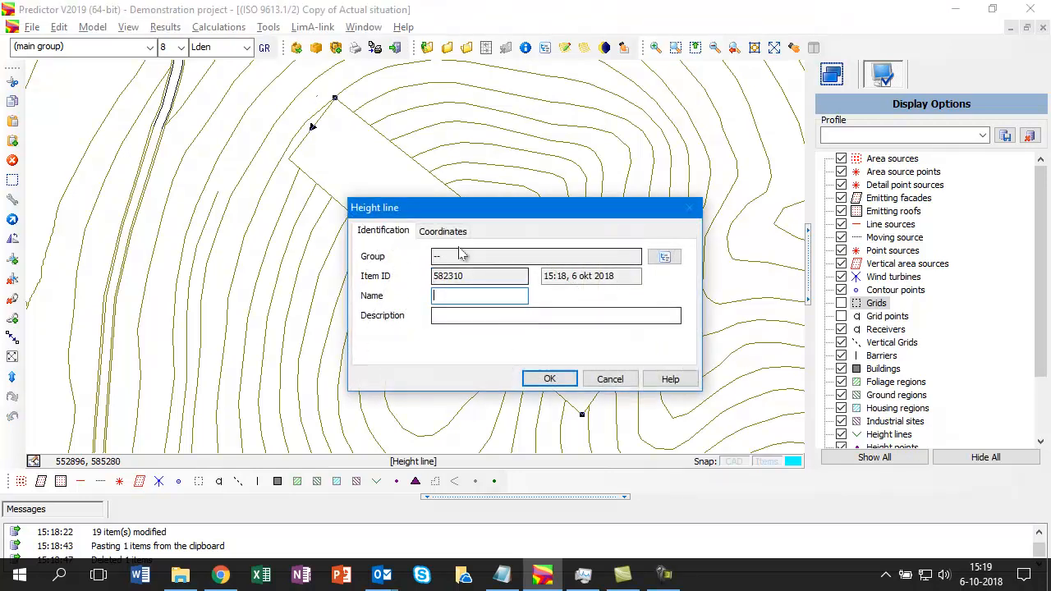
click(447, 231)
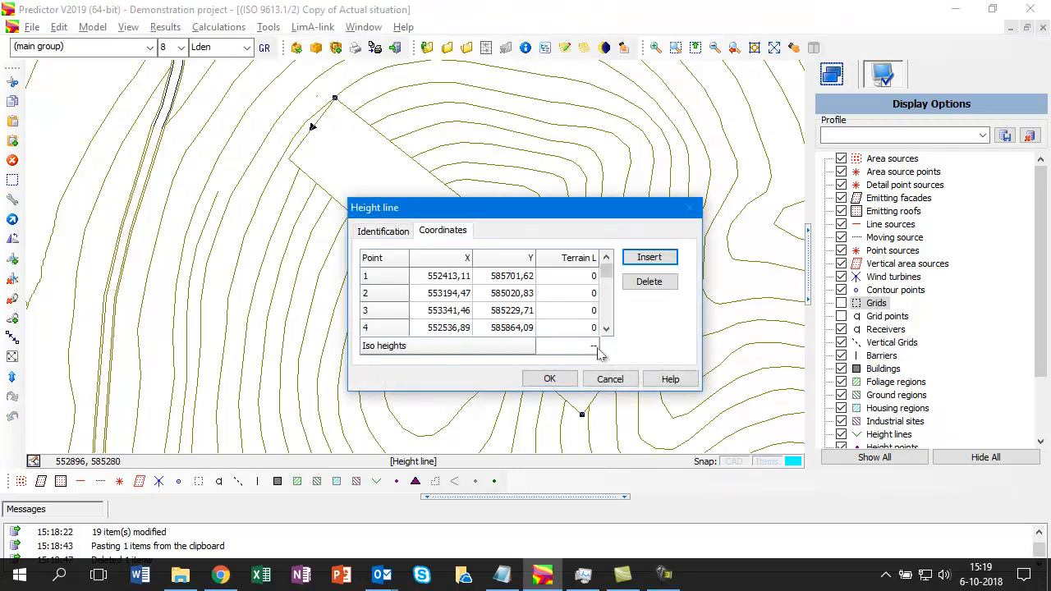
click(610, 379)
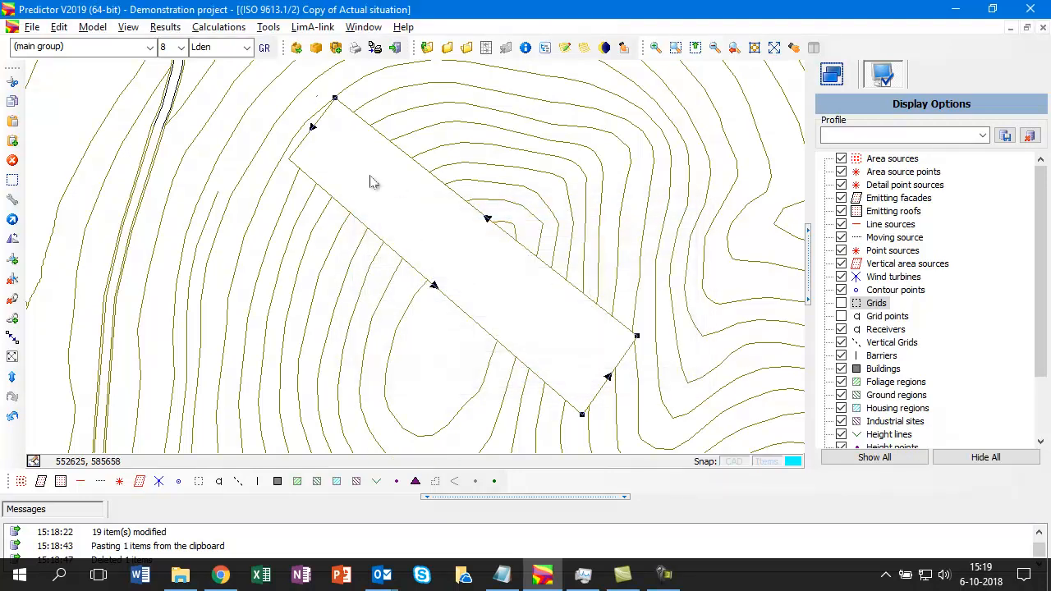
Step: Check the terrain height of the existing contour line at the rectangle's northwest end
double_click(310, 129)
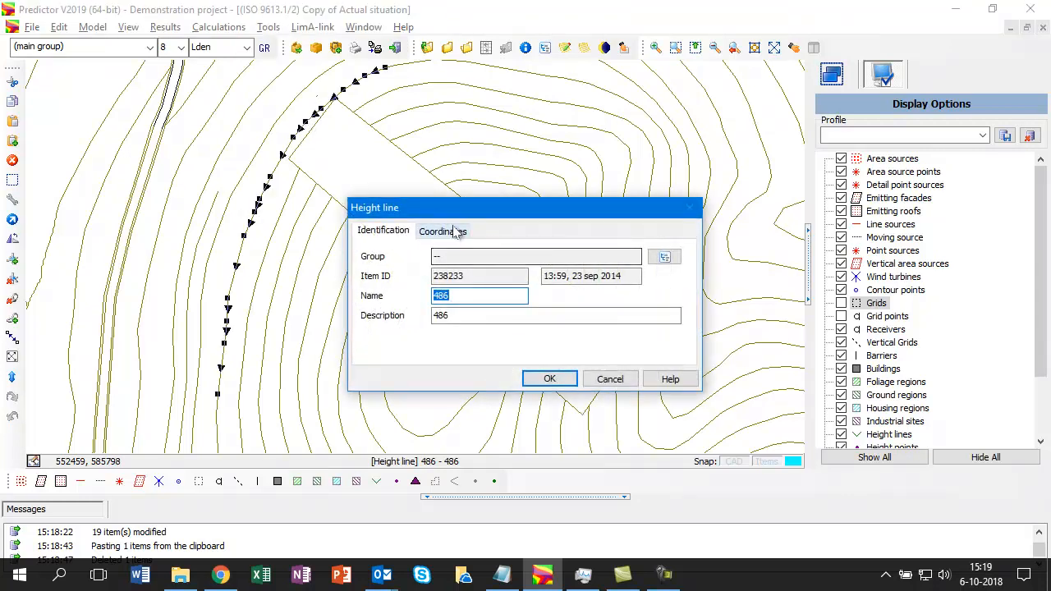
click(435, 232)
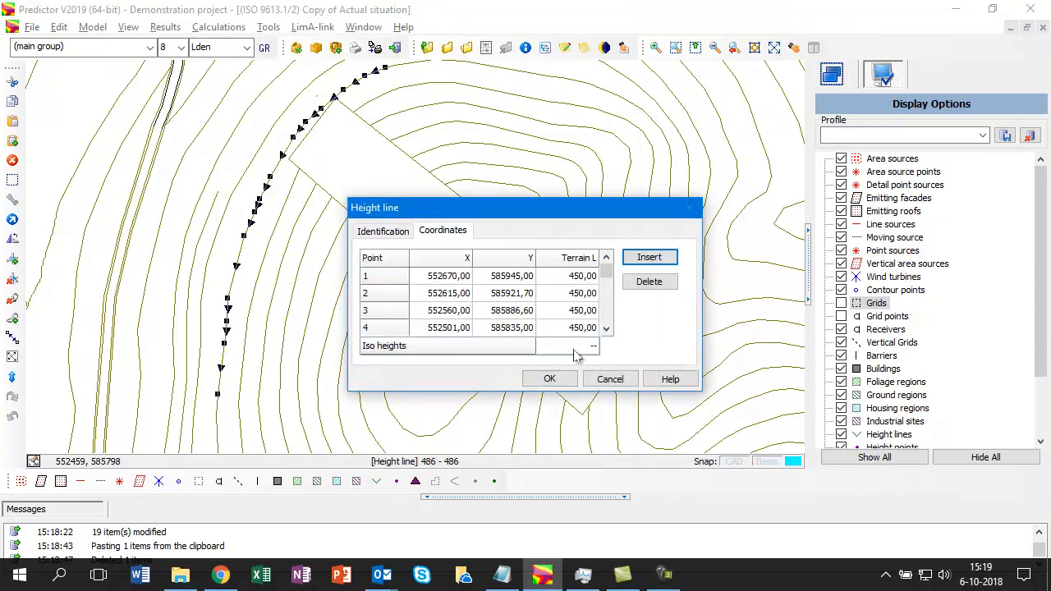
click(621, 382)
Step: Set the iso height of the rectangular height line to 450
double_click(474, 322)
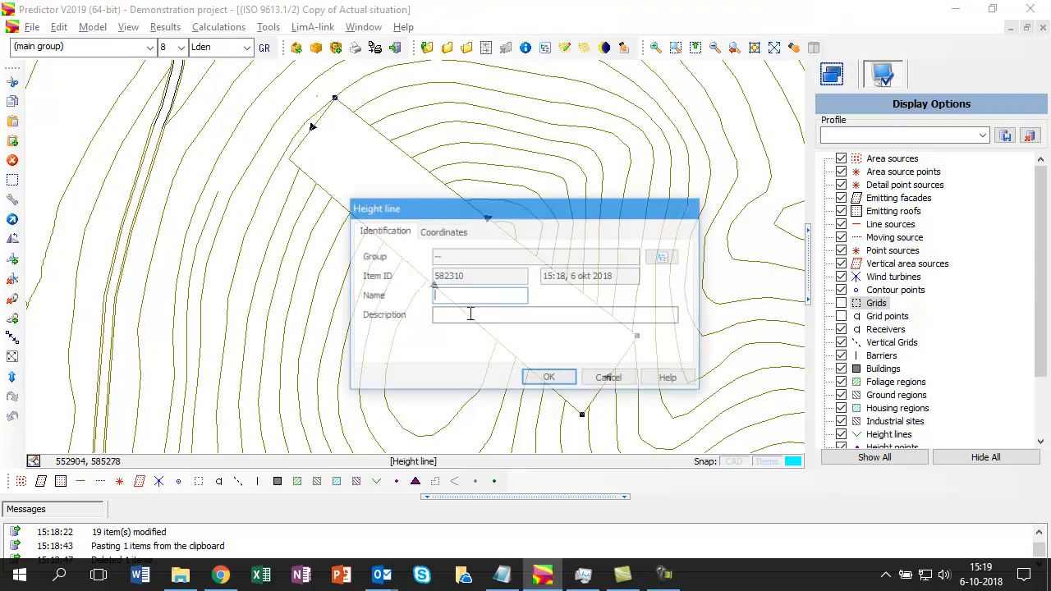
click(443, 230)
click(591, 347)
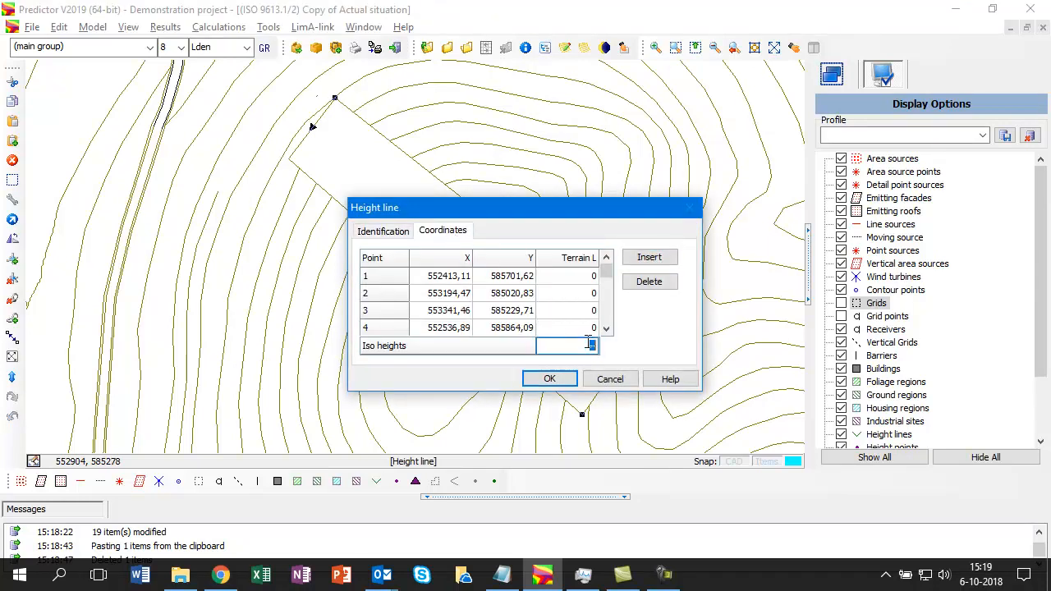
text(450)
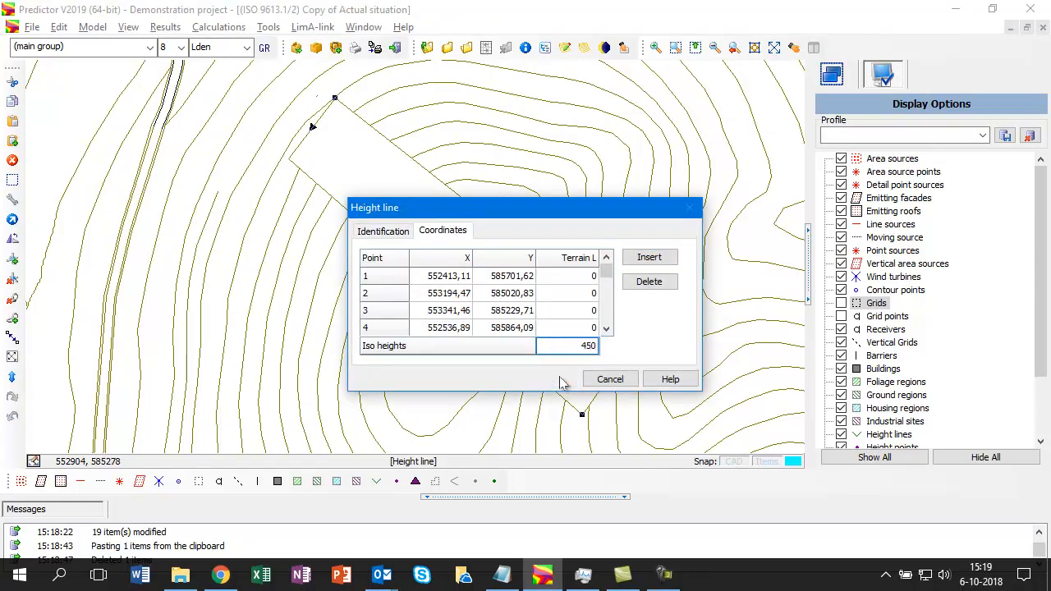
click(556, 379)
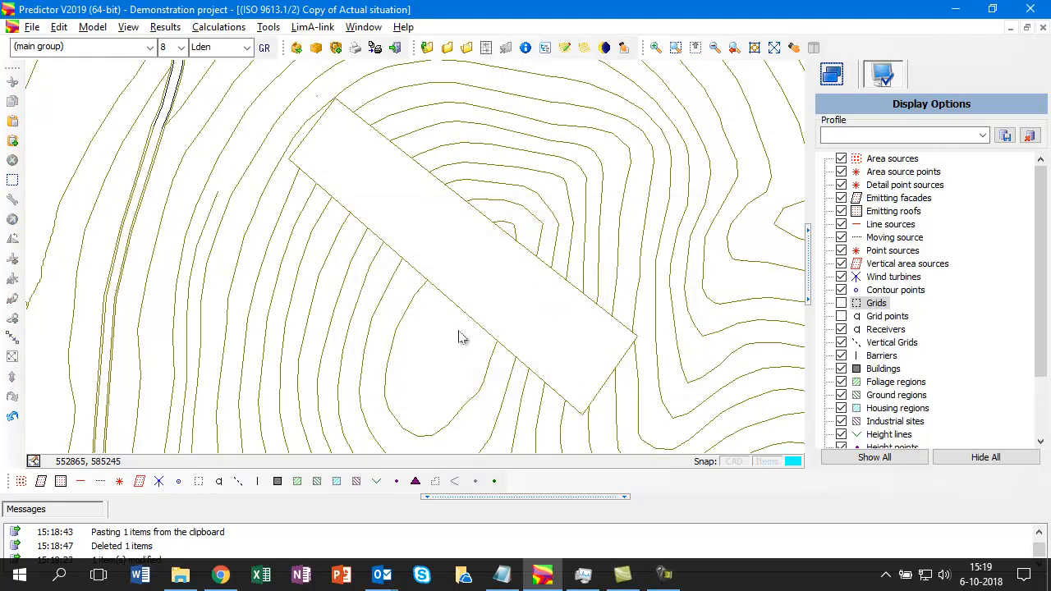
Step: Open the 3D view of the model and examine the terrain around the excavated hill
scroll(458, 337, up, 2)
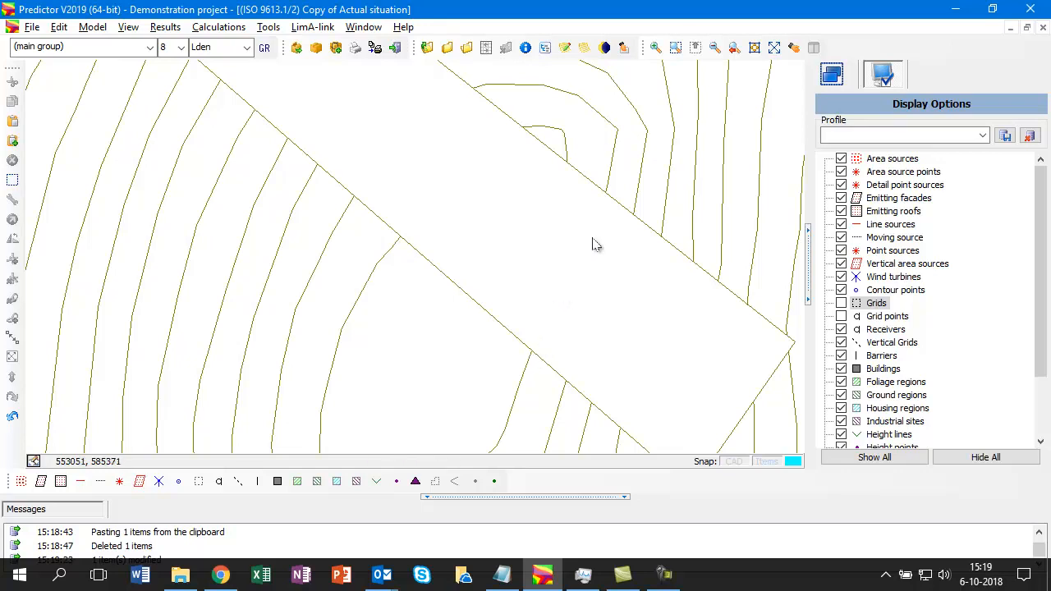
scroll(551, 288, down, 3)
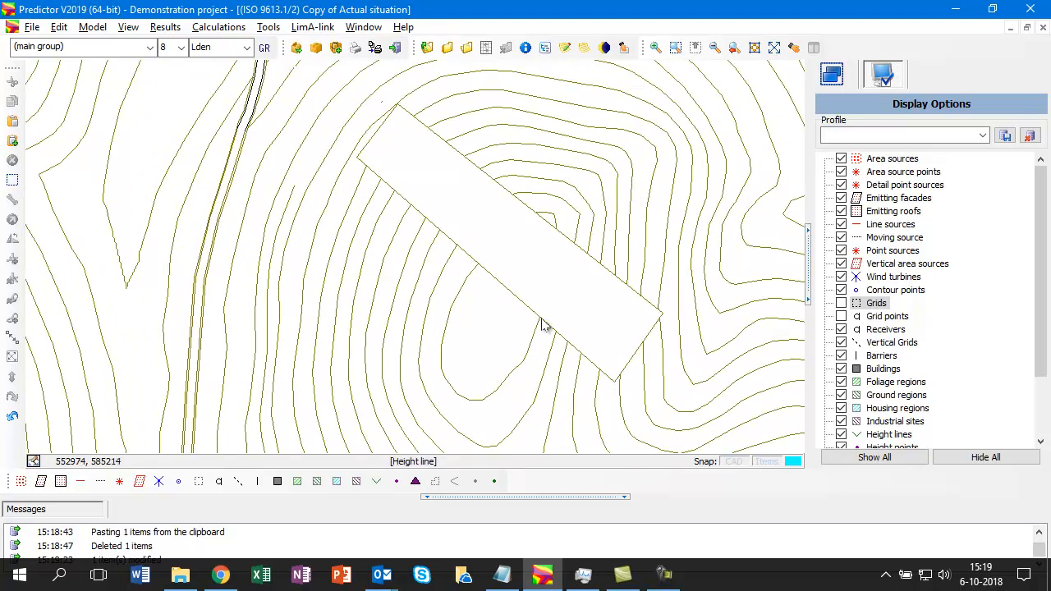
scroll(506, 265, down, 2)
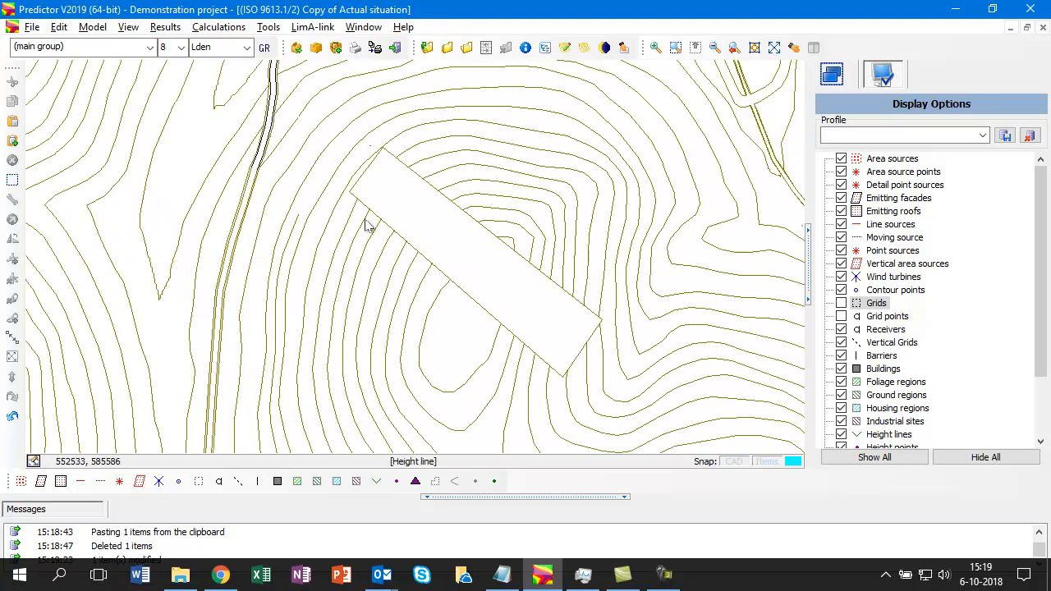
click(128, 27)
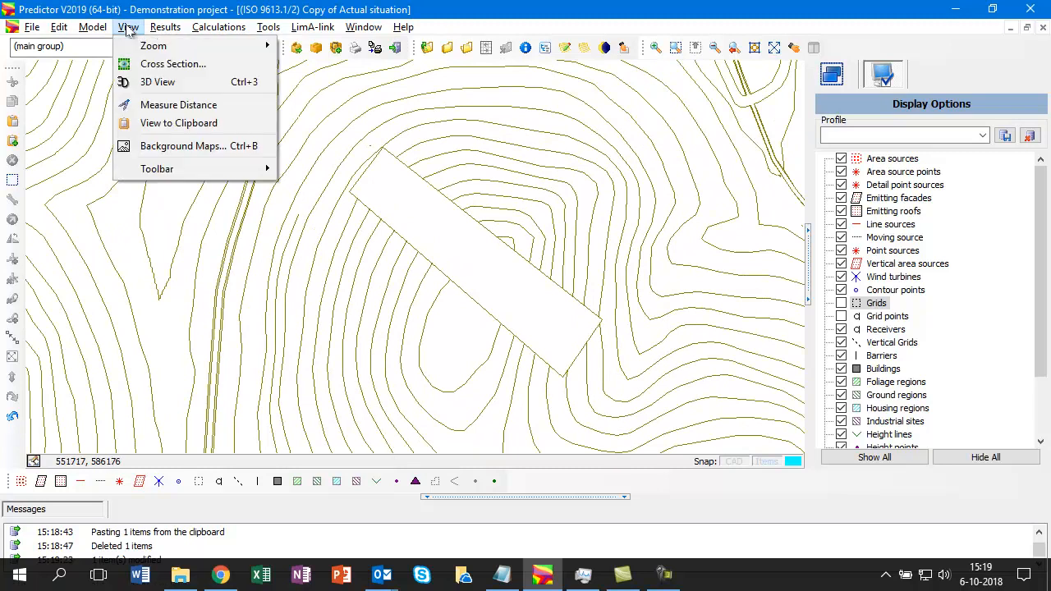
click(156, 82)
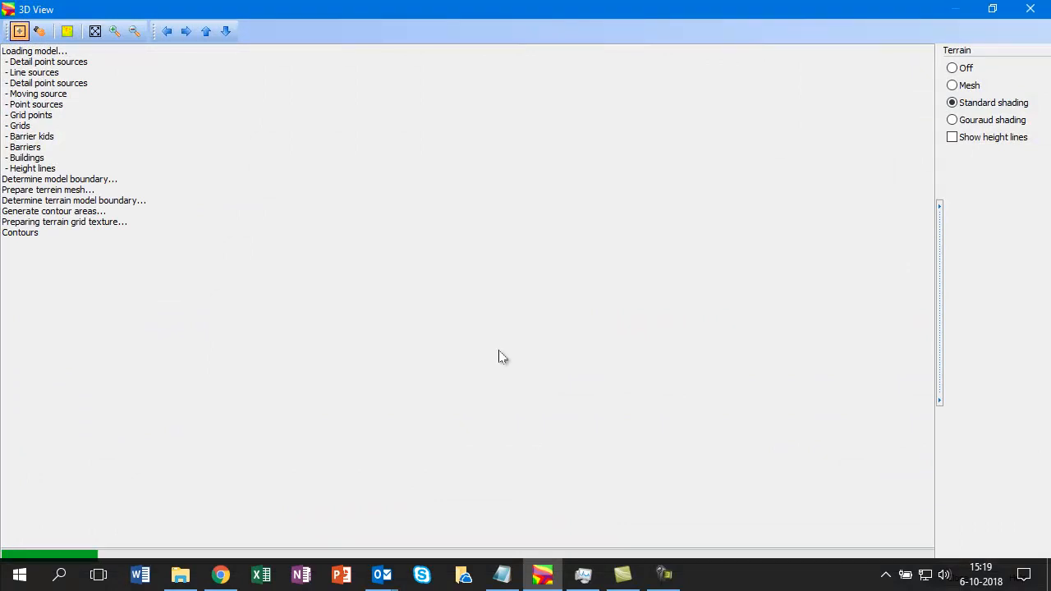
scroll(499, 350, down, 3)
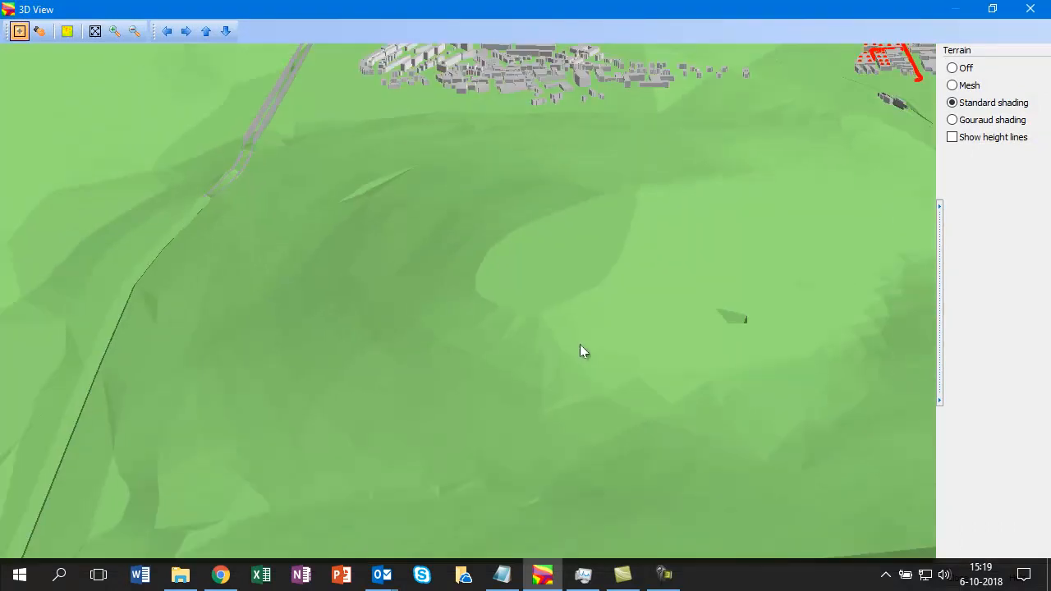
Step: Inspect the hilltop terrain from a shifted viewpoint and close the 3D view
drag(703, 322, 446, 322)
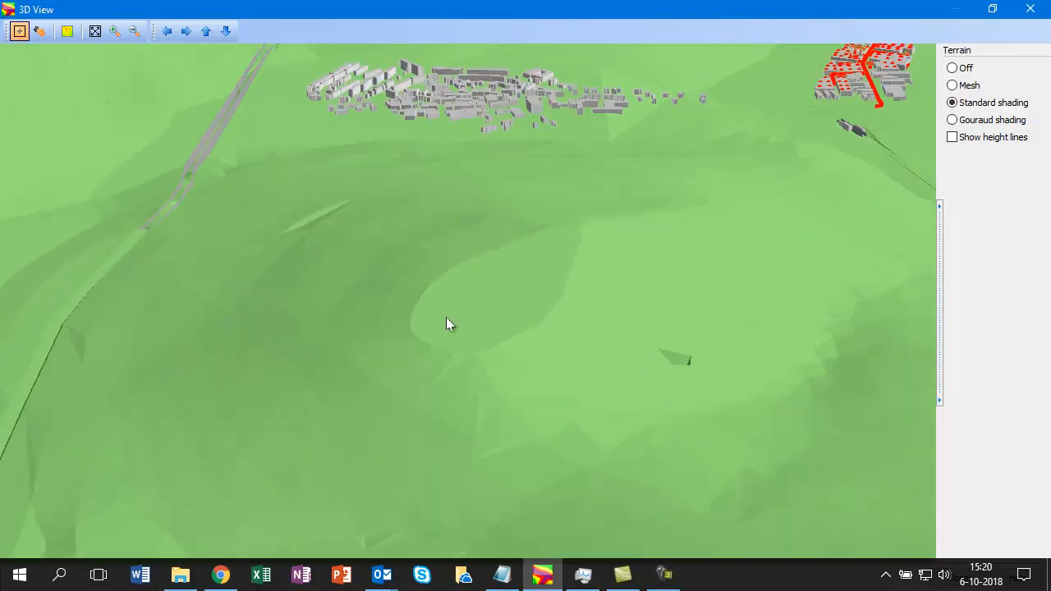
click(1030, 8)
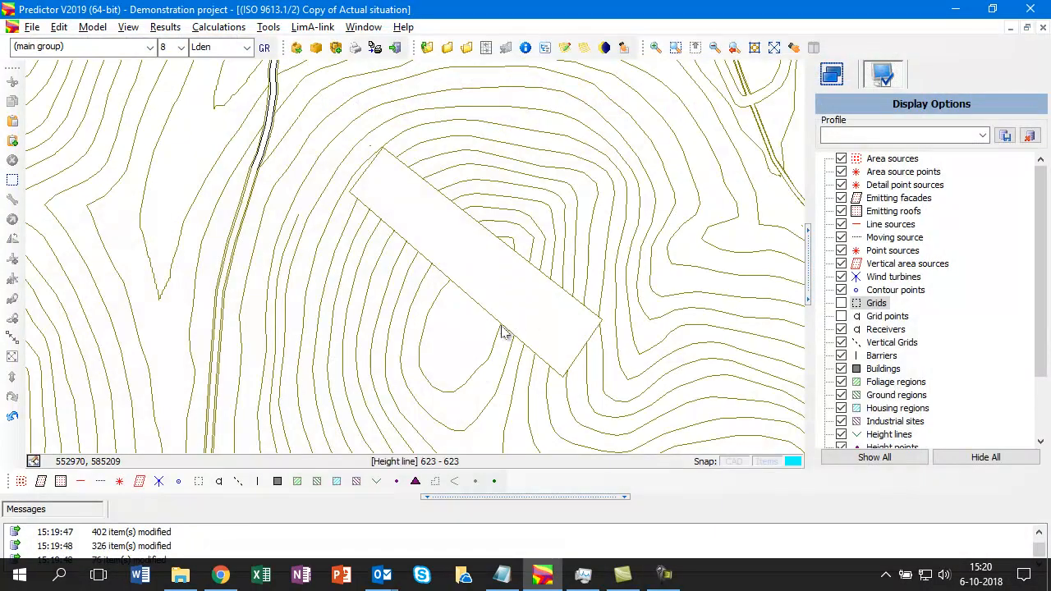
Step: Move the four corner points of the rectangular height line slightly inward, clear of the clipped contour line ends
scroll(505, 332, up, 3)
click(600, 413)
drag(645, 447, 643, 446)
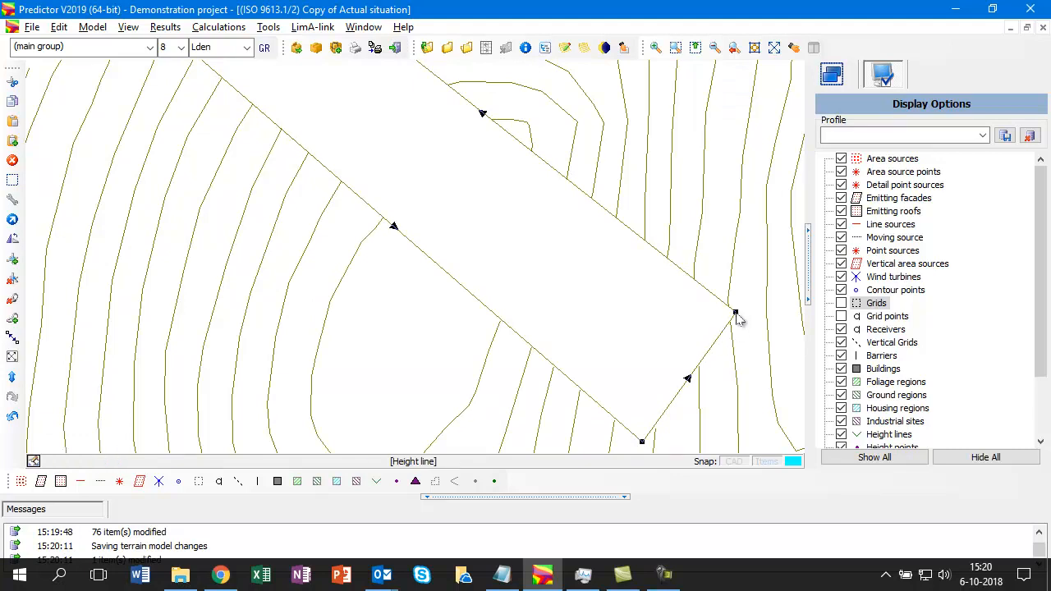
drag(736, 317, 733, 318)
drag(481, 211, 551, 353)
drag(402, 185, 464, 292)
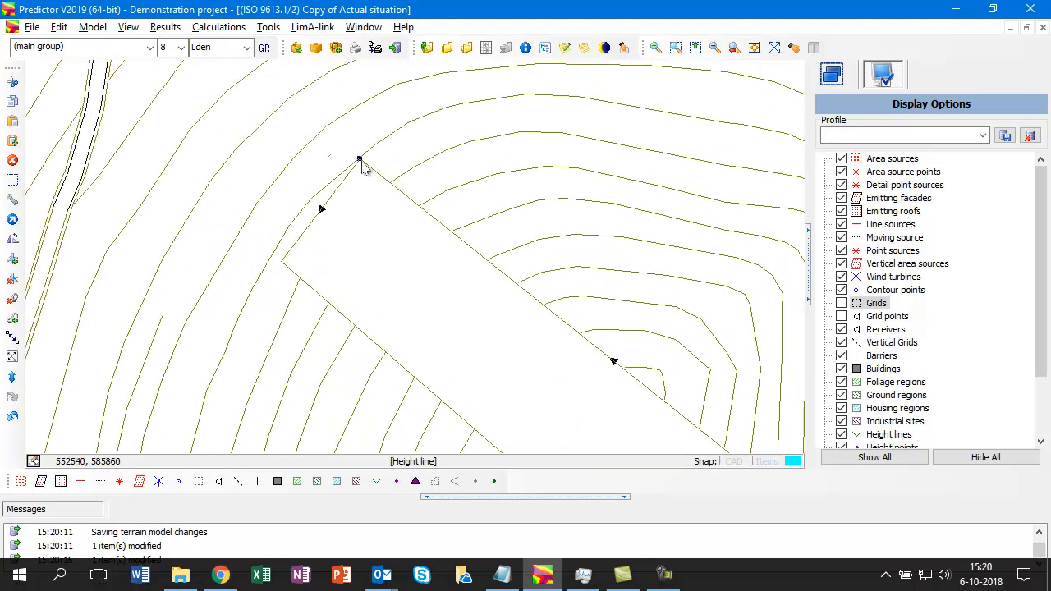
drag(362, 162, 363, 166)
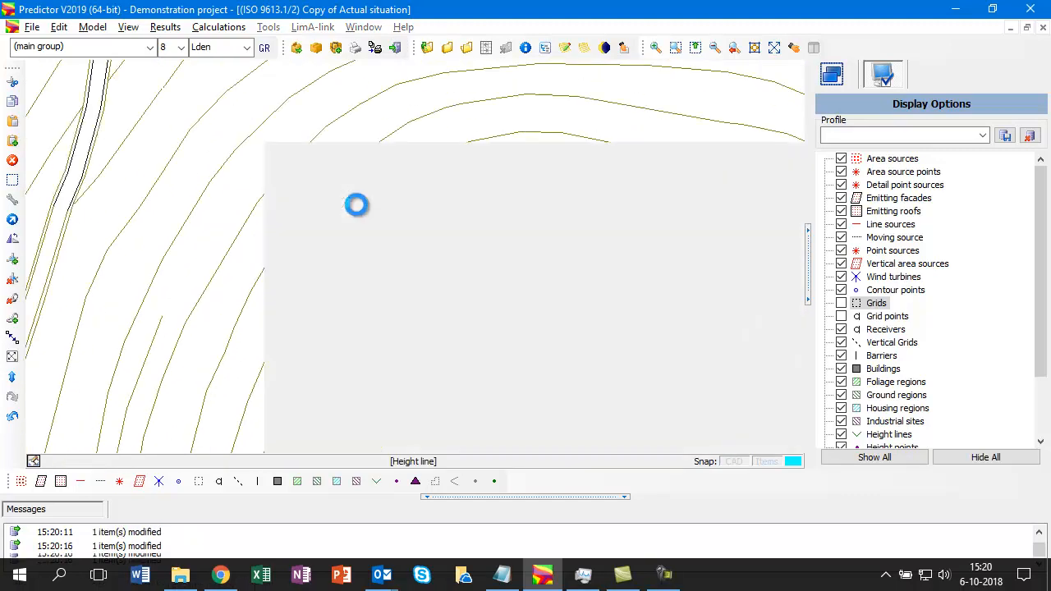
drag(281, 269, 326, 307)
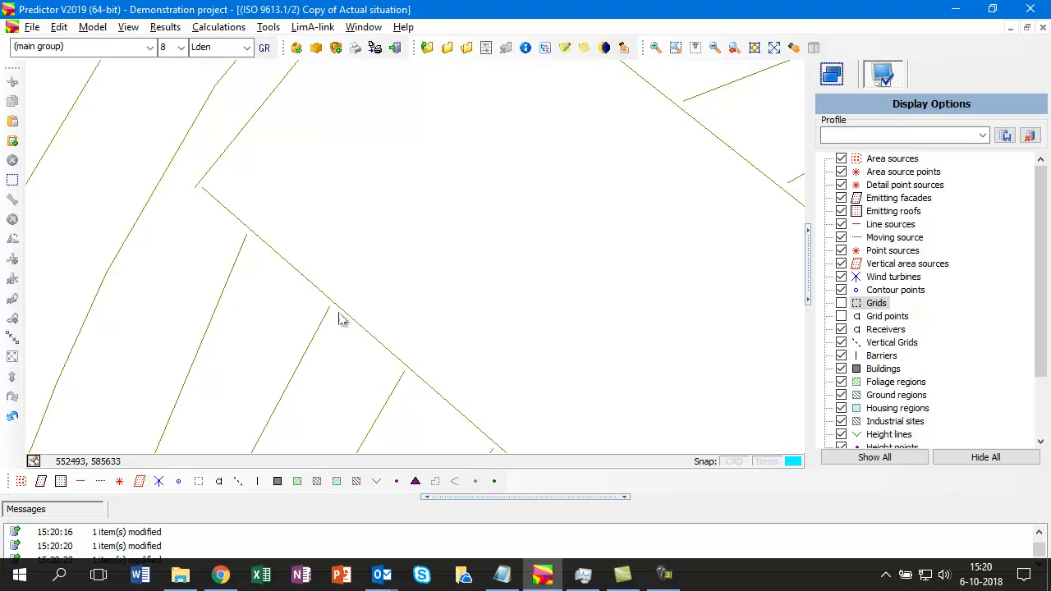
Step: Reopen the 3D view of the model and examine the rectangular cut through the hill from several angles
scroll(412, 292, down, 2)
scroll(413, 286, down, 4)
scroll(534, 324, down, 3)
drag(584, 336, 470, 306)
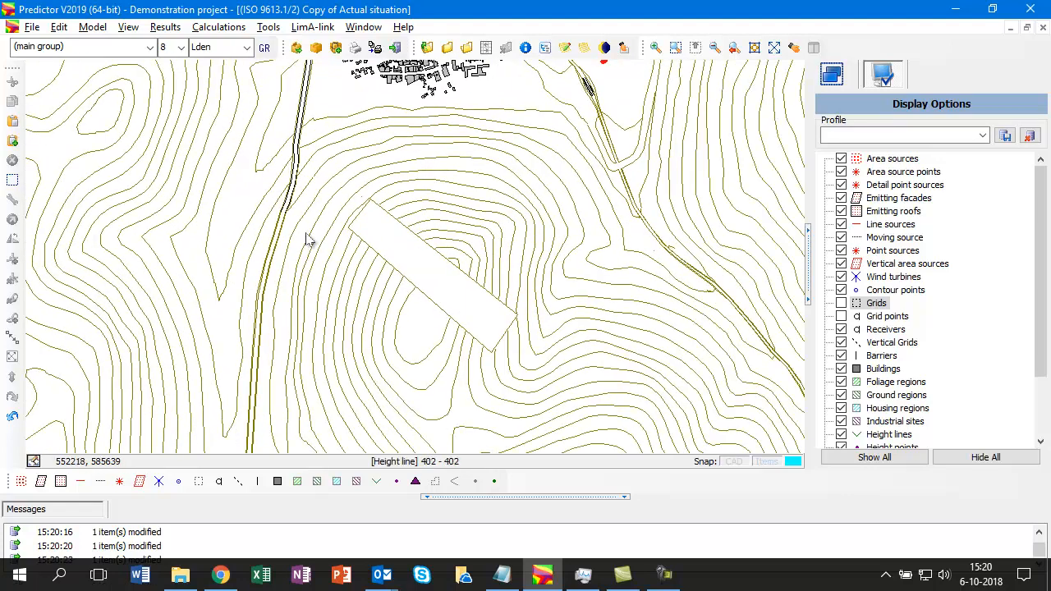
click(129, 27)
click(151, 79)
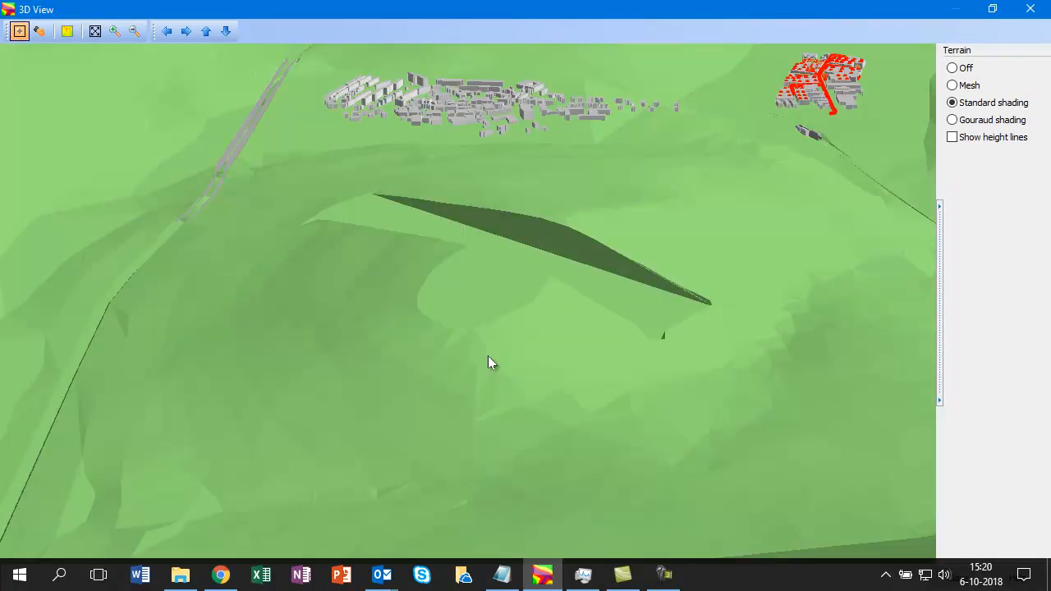
drag(490, 363, 417, 244)
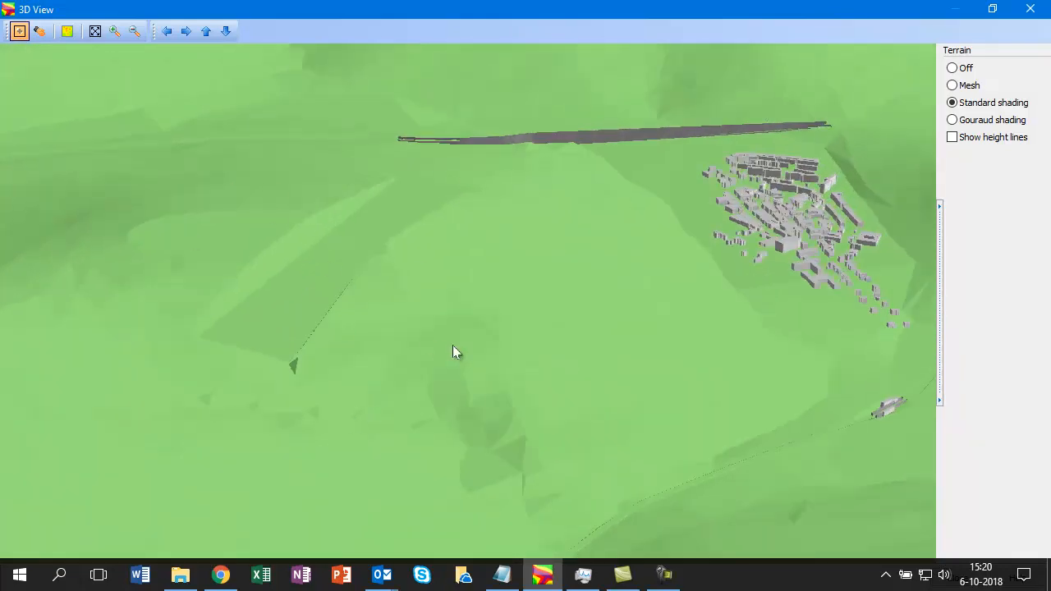
drag(376, 320, 448, 386)
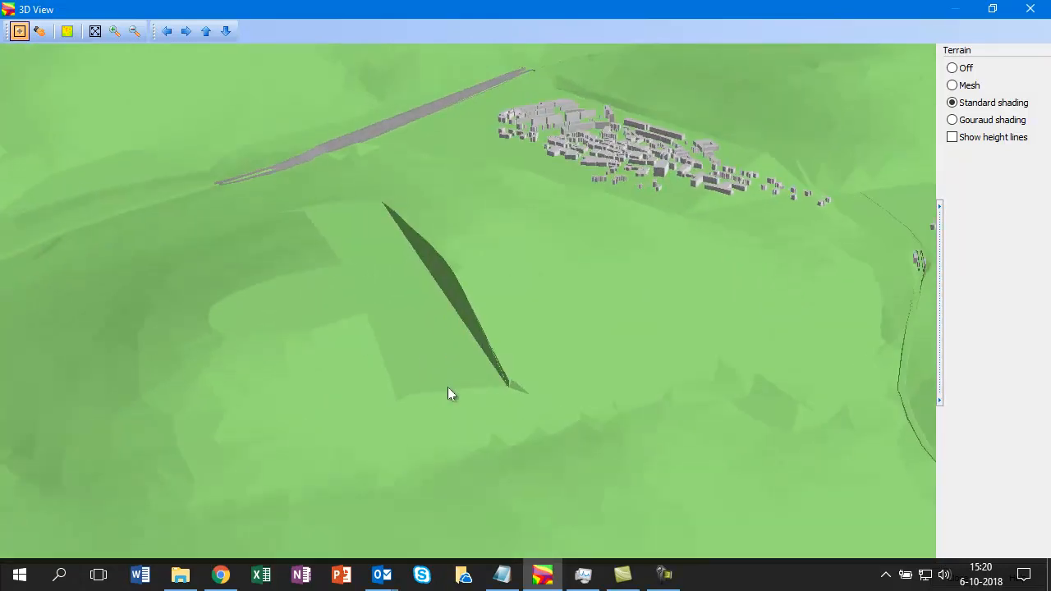